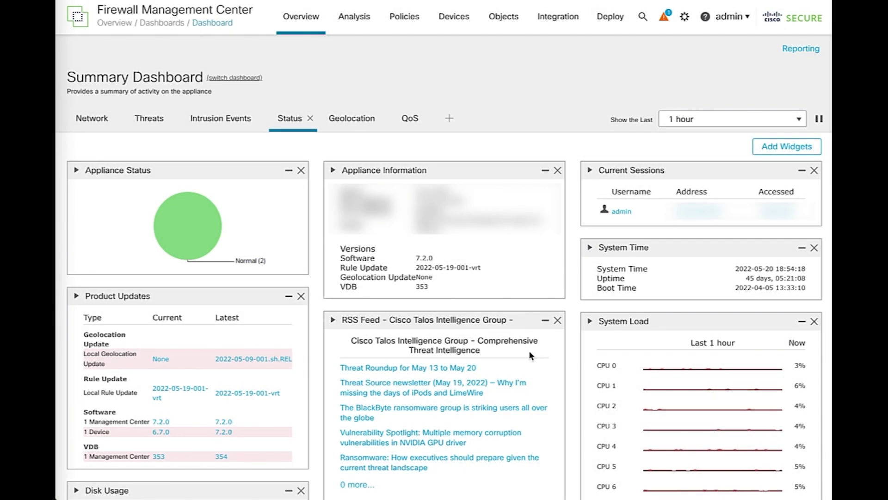
Go to Devices > Certificates to show the ftdvpn.test.com certificate on ftdv-01-at
left_click(460, 25)
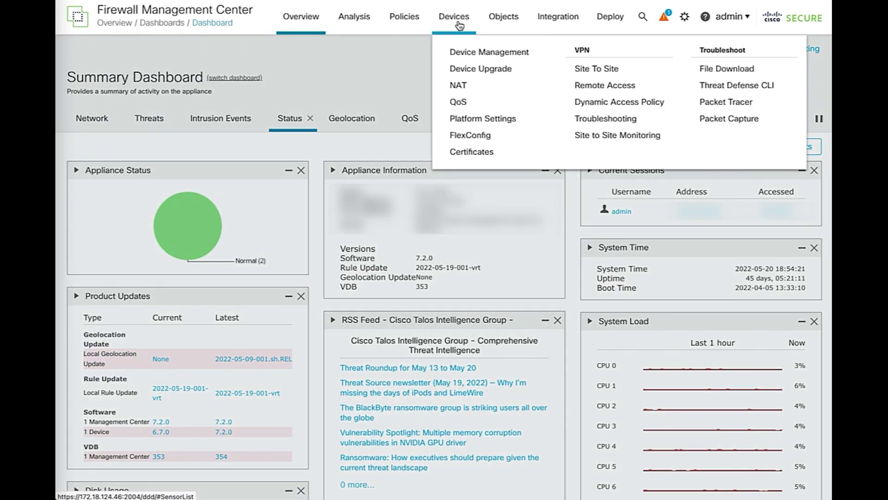
left_click(463, 151)
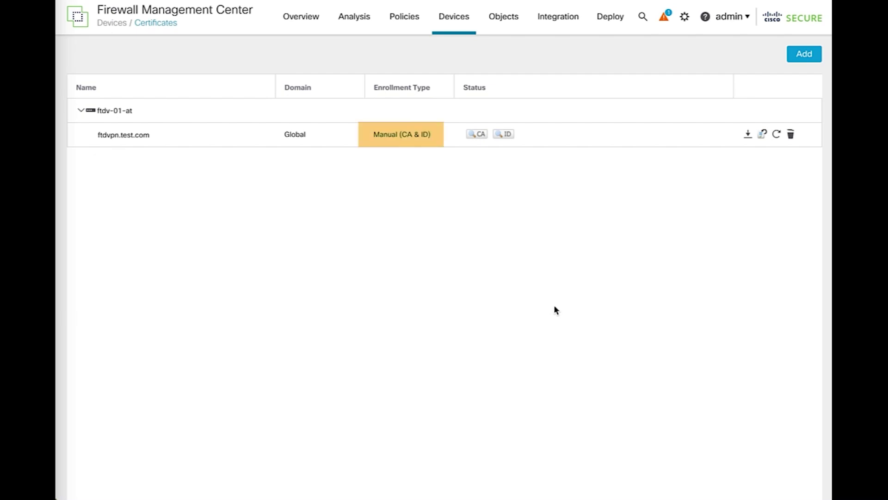
Re-enroll ftdvpn.test.com and confirm generating its certificate signing request
left_click(761, 135)
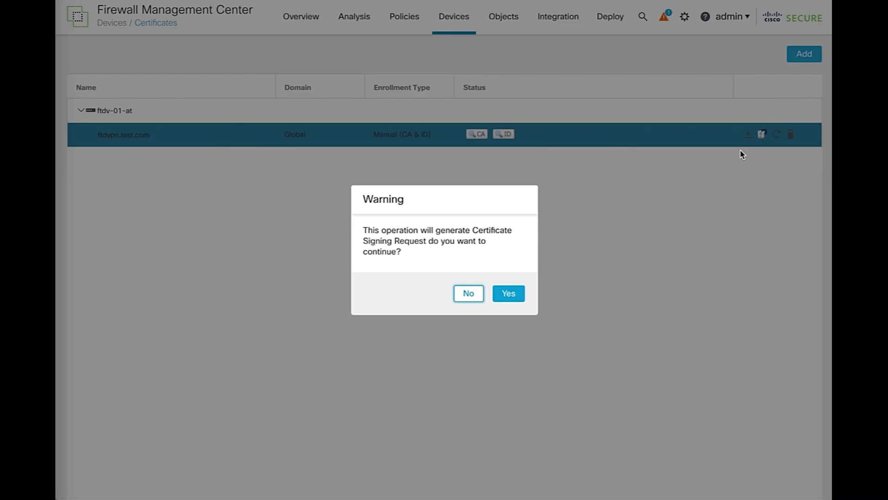
left_click(519, 293)
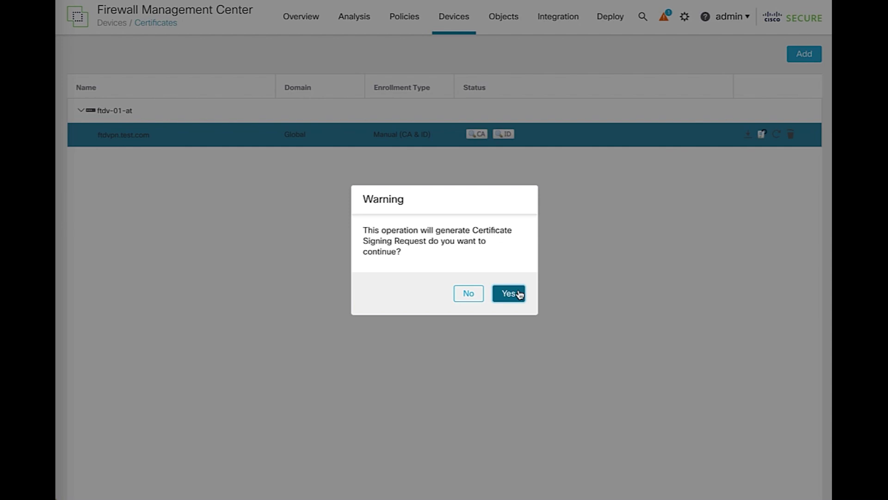
left_click(509, 293)
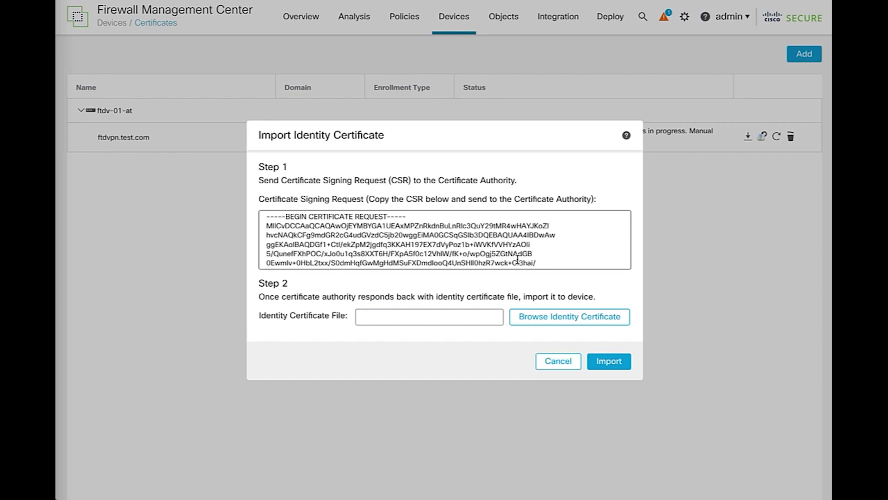
Cancel the Import Identity Certificate dialog without importing, leaving re-enroll in progress
left_click(560, 362)
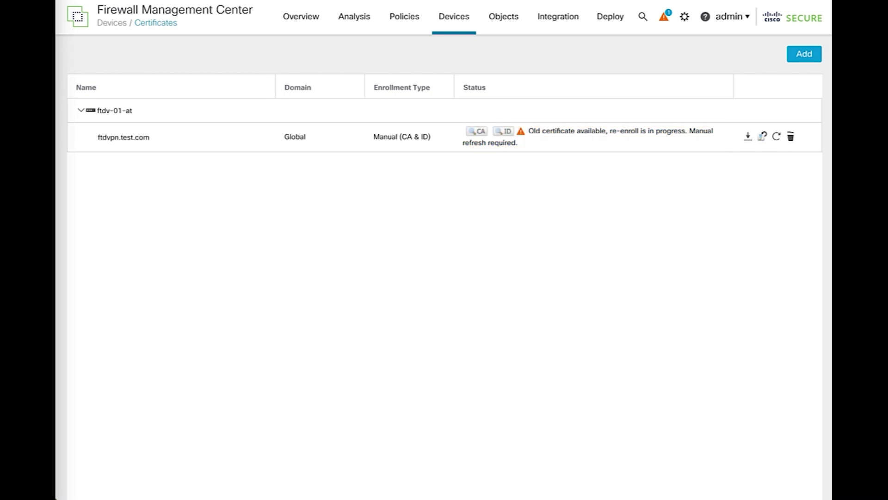
Re-enroll ftdvpn.test.com again and import the issued identity certificate certnew.cer
left_click(761, 140)
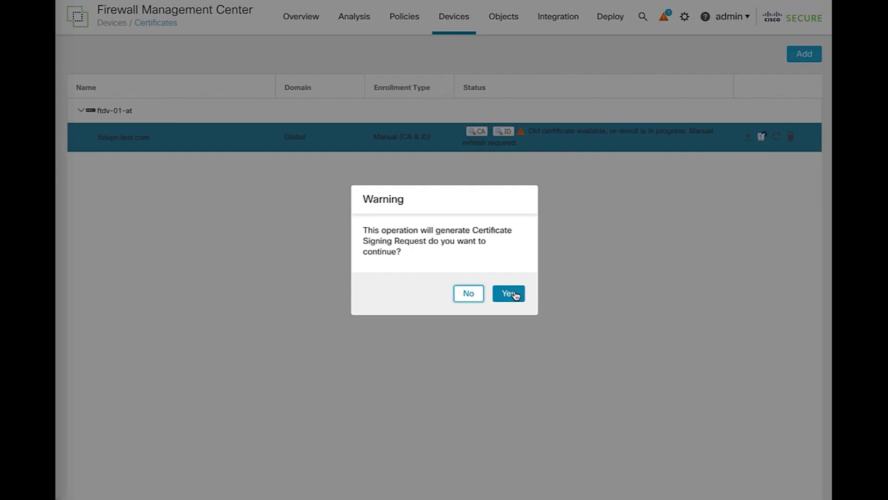
left_click(511, 292)
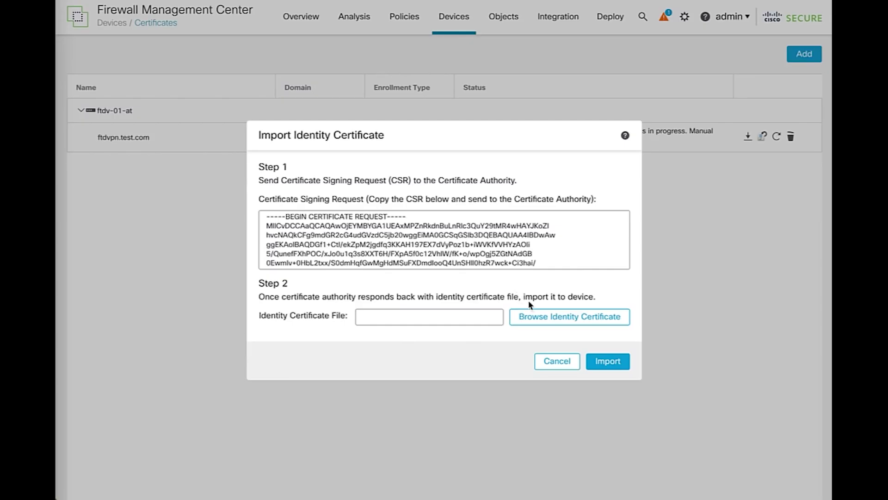
left_click(544, 320)
left_click(601, 365)
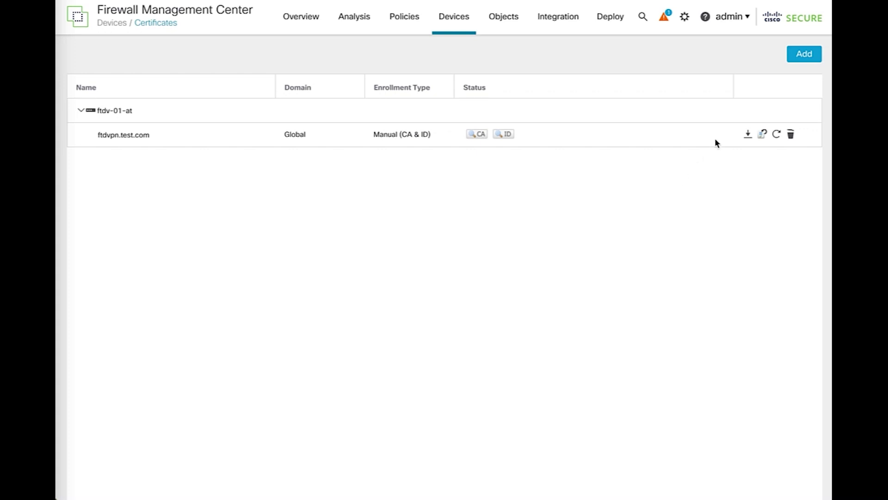
Start adding a certificate to ftdv-01-at with a new enrollment object
left_click(797, 60)
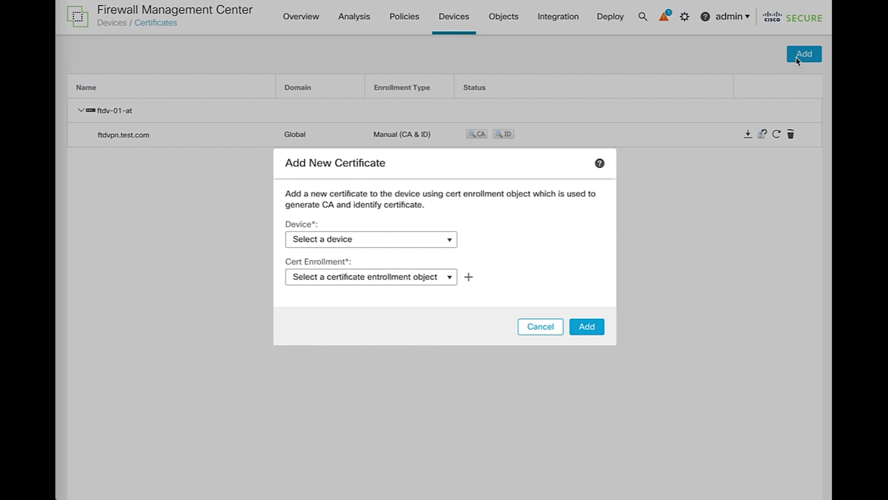
left_click(451, 239)
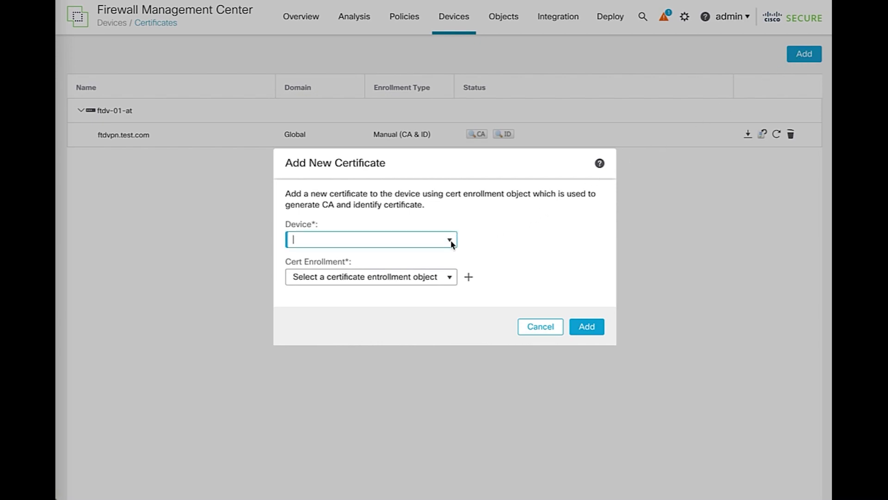
left_click(405, 255)
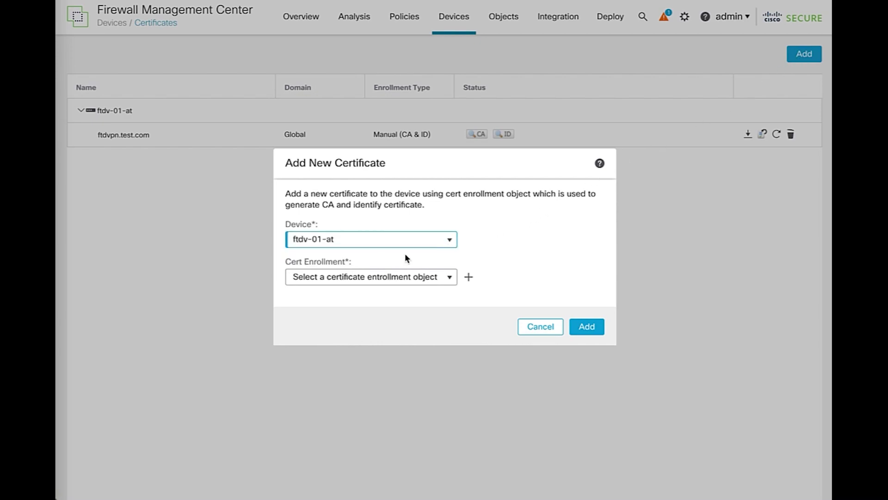
left_click(465, 278)
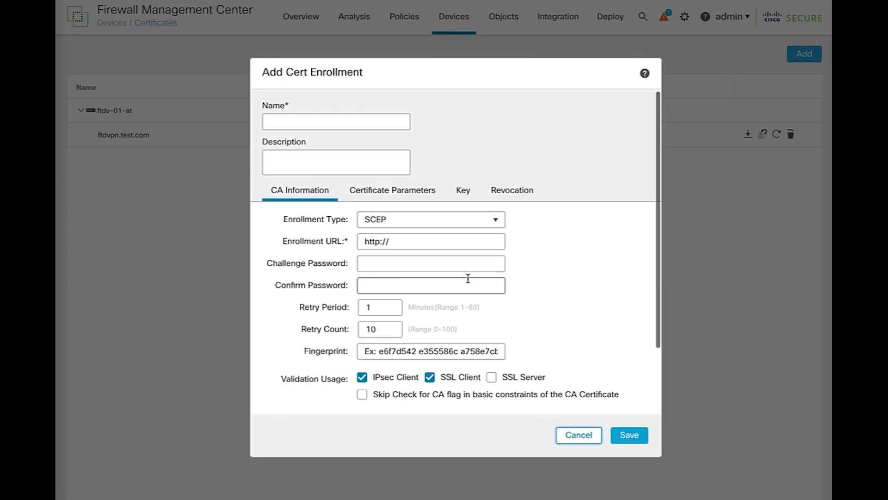
Name the enrollment ftdvpn-cert-2023, set it to Manual, and paste the CA certificate
left_click(326, 123)
type("ftd")
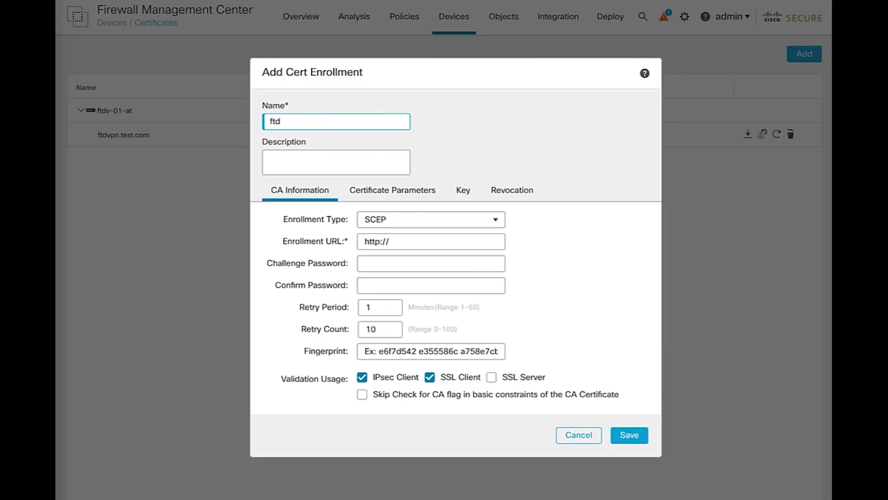
type("vpn-cert-2023")
left_click(372, 220)
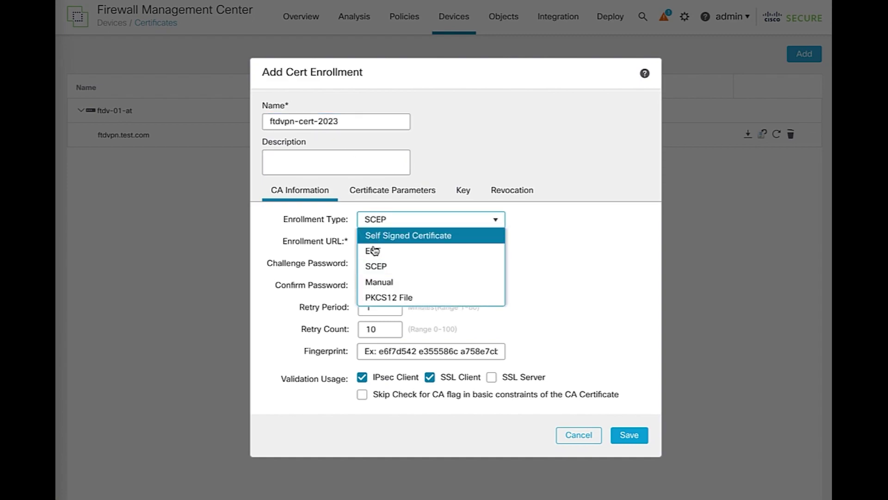
left_click(375, 281)
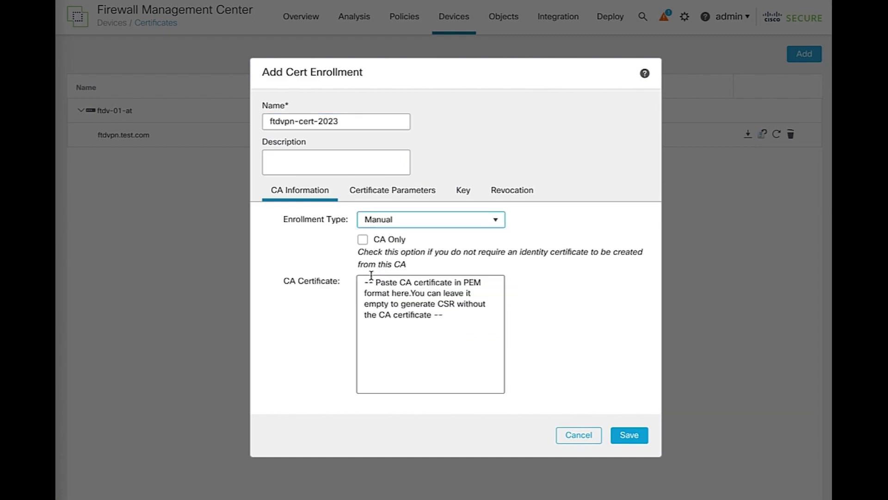
left_click(421, 285)
right_click(423, 286)
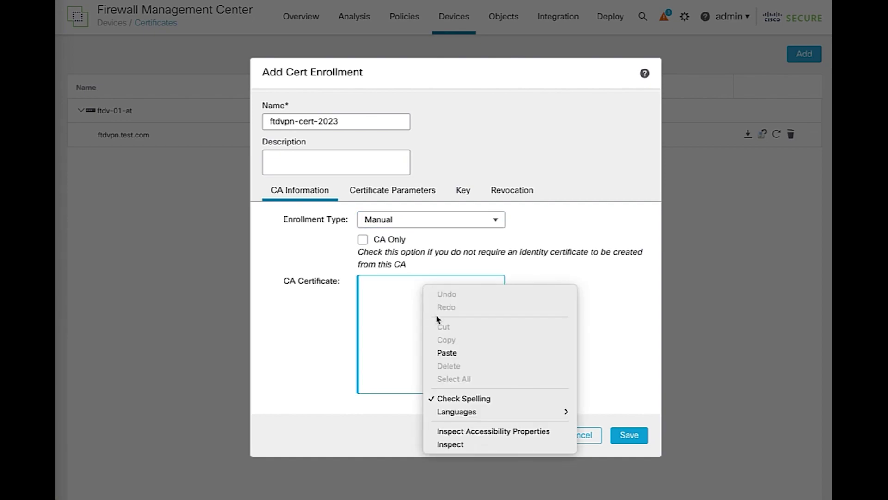
left_click(447, 352)
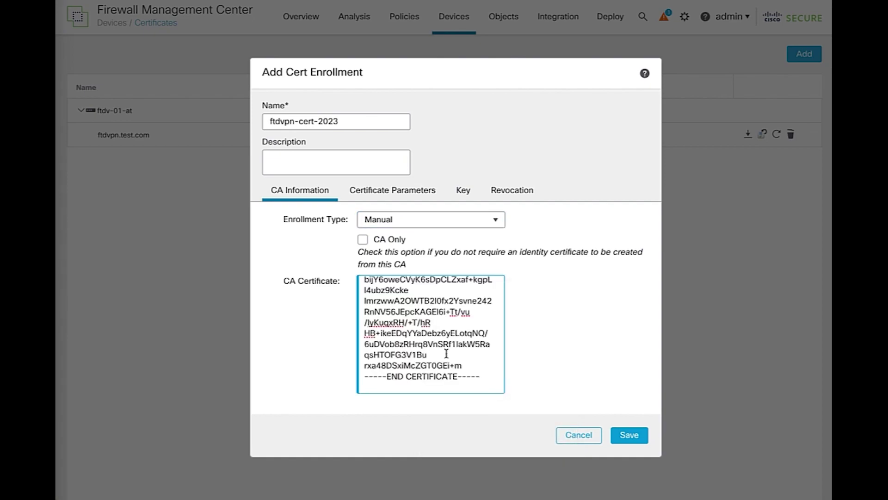
Set the certificate parameters to include the Custom FQDN ftdvpn.test.com
left_click(396, 195)
left_click(444, 219)
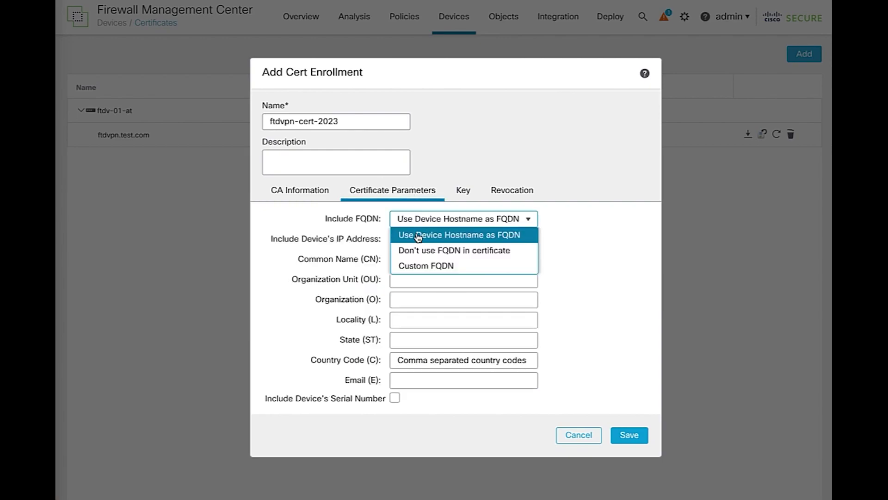
left_click(416, 264)
left_click(418, 239)
type("ftdvpn")
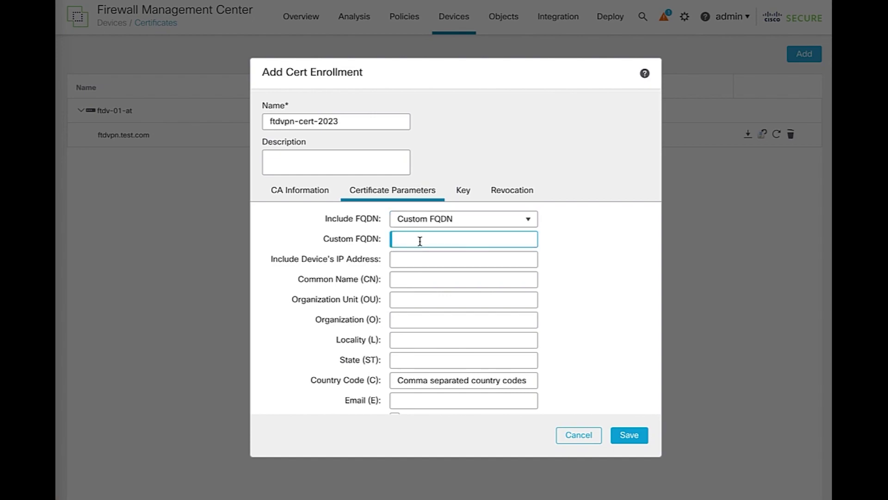
type(".test.com")
left_click(418, 280)
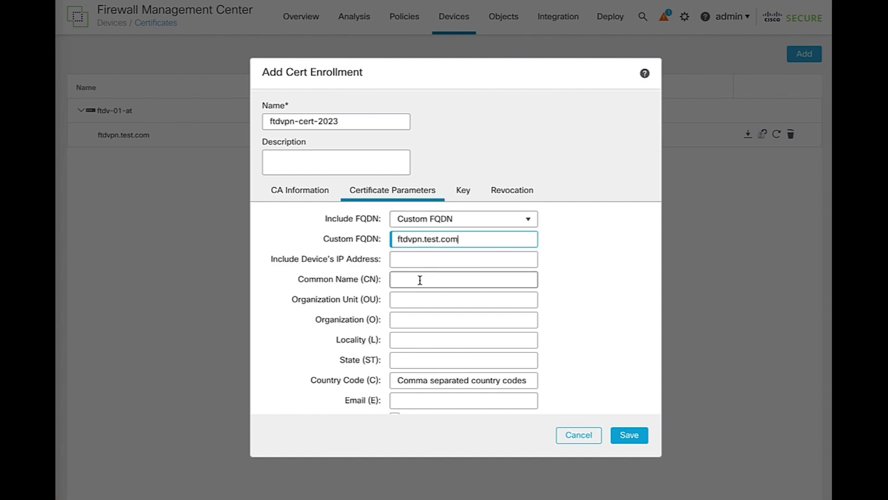
type("ftdvpn.test.com")
Set the key name to 2048sizekey and save the enrollment
left_click(463, 190)
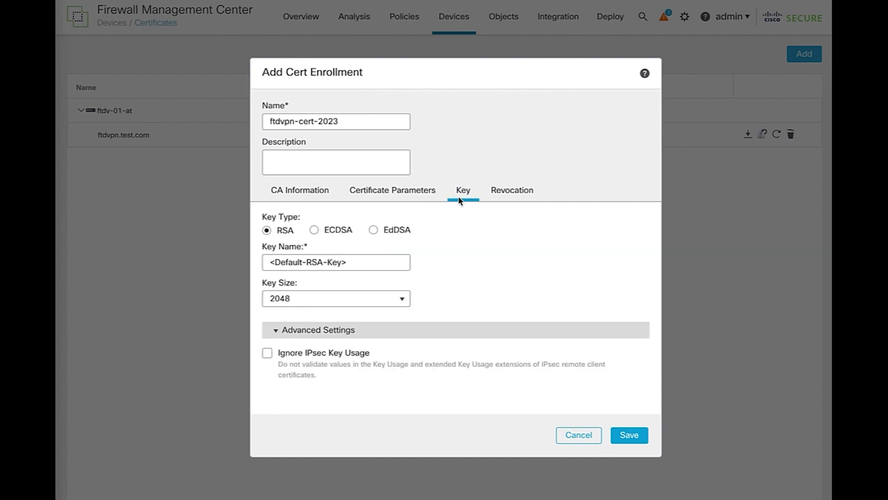
left_click(394, 259)
key("ctrl+a")
type("2048sizekey")
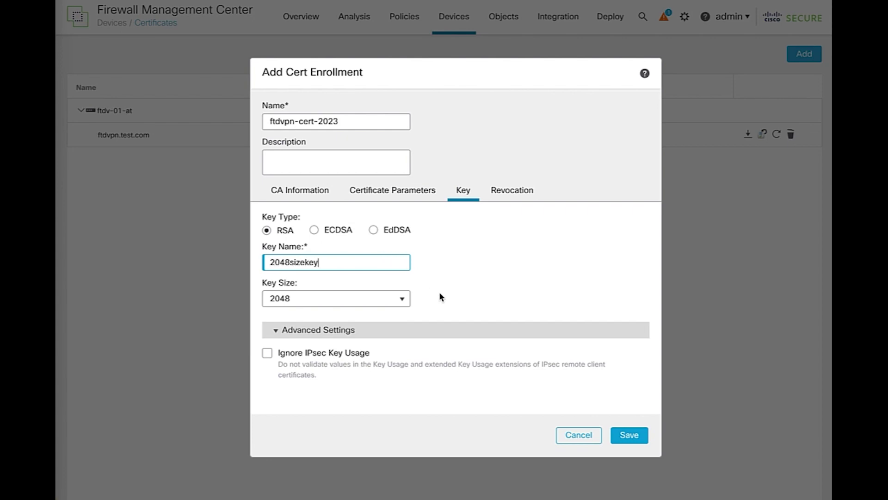
left_click(621, 430)
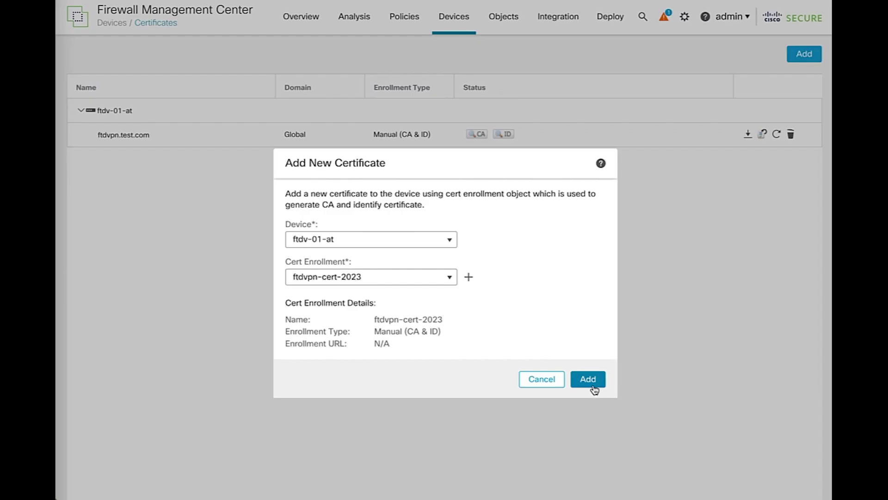
Add ftdvpn-cert-2023 to ftdv-01-at and generate its certificate signing request
left_click(592, 380)
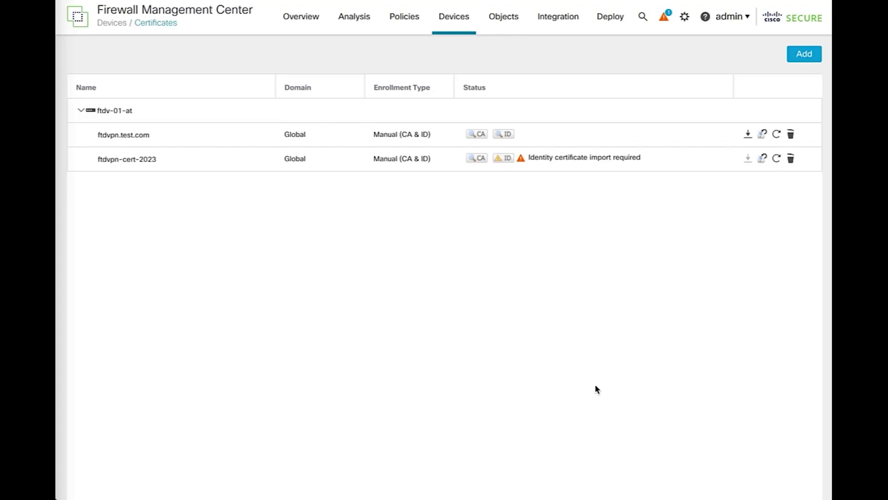
left_click(504, 158)
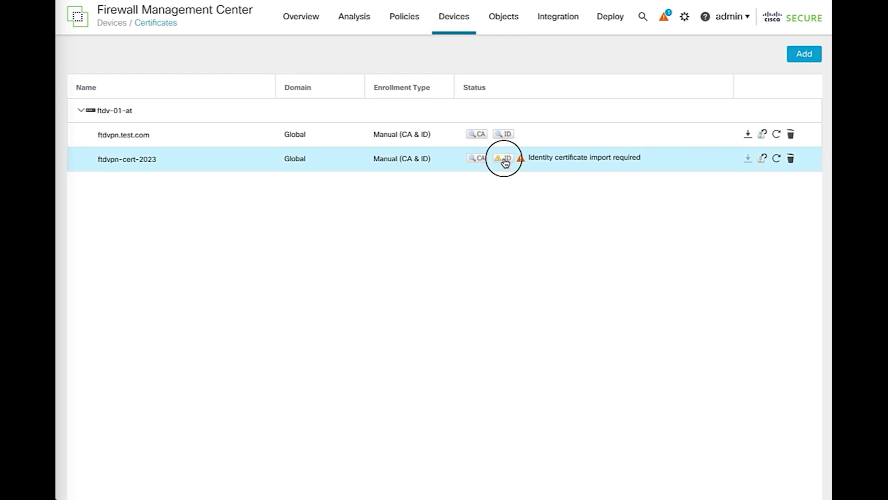
left_click(501, 297)
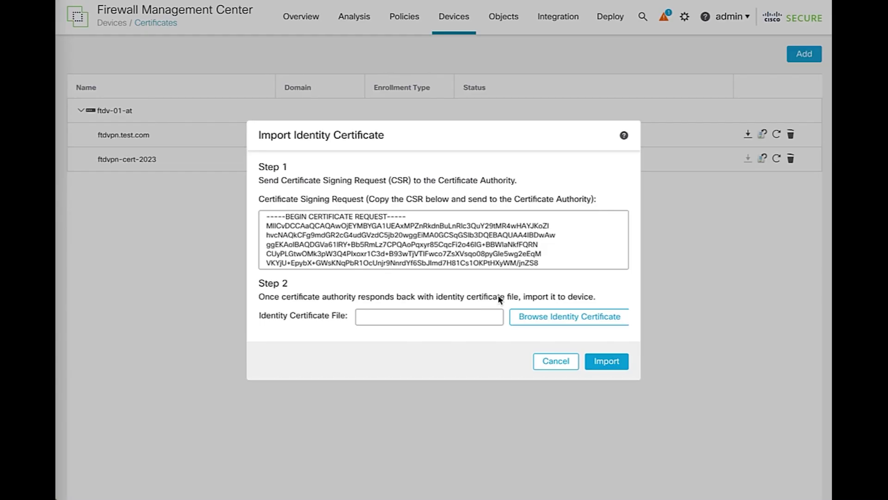
Copy the CSR text and import certmanualrenew.cer as the identity certificate
left_click(498, 254)
key("ctrl+a")
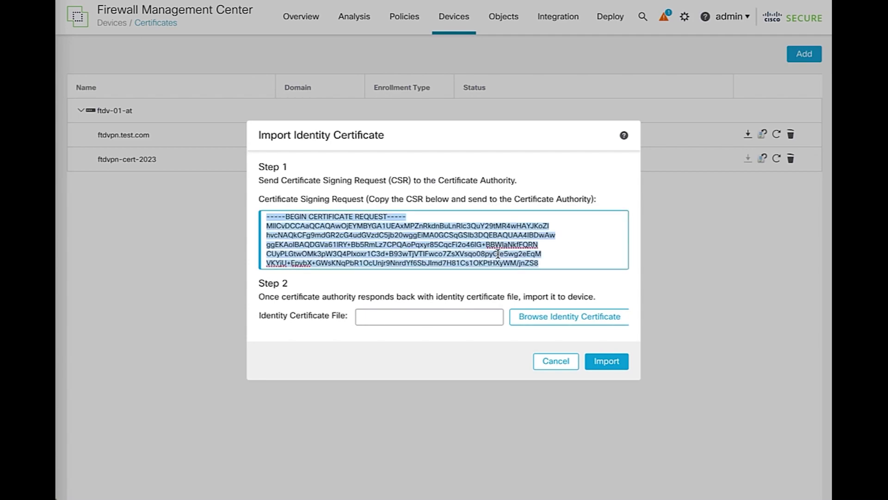
left_click(517, 316)
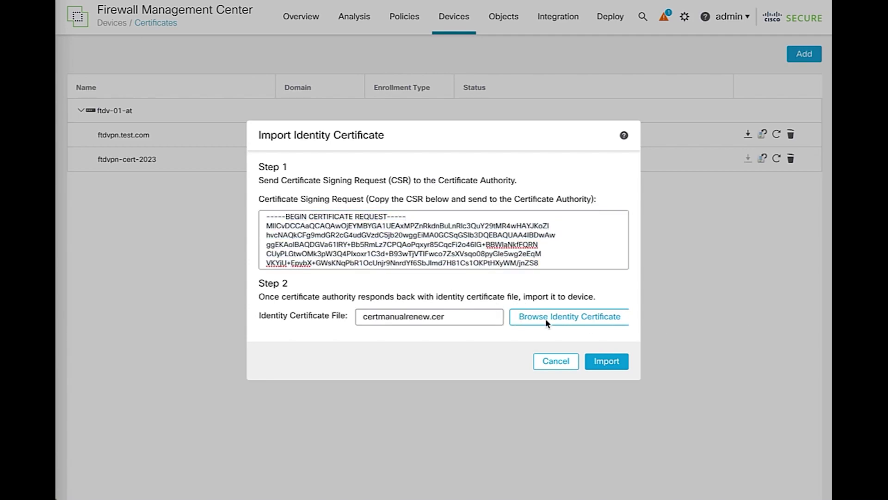
left_click(594, 364)
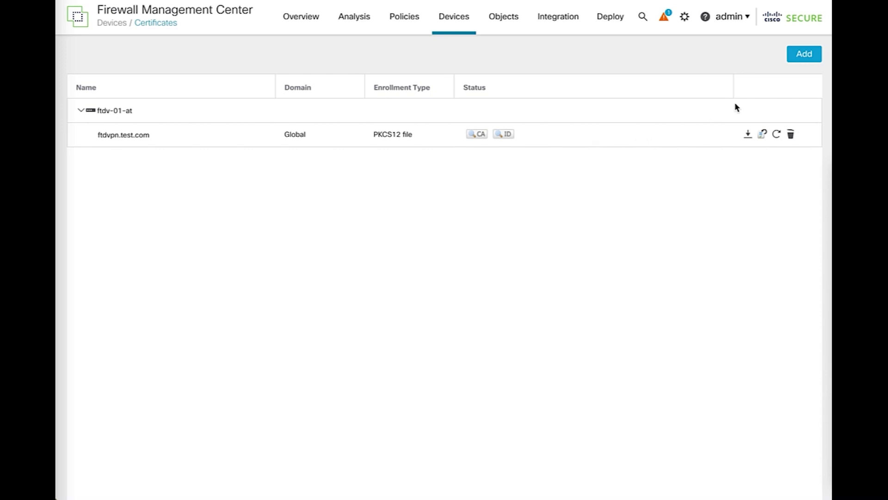
Start adding a certificate to ftdv-01-at with a new enrollment object
left_click(795, 64)
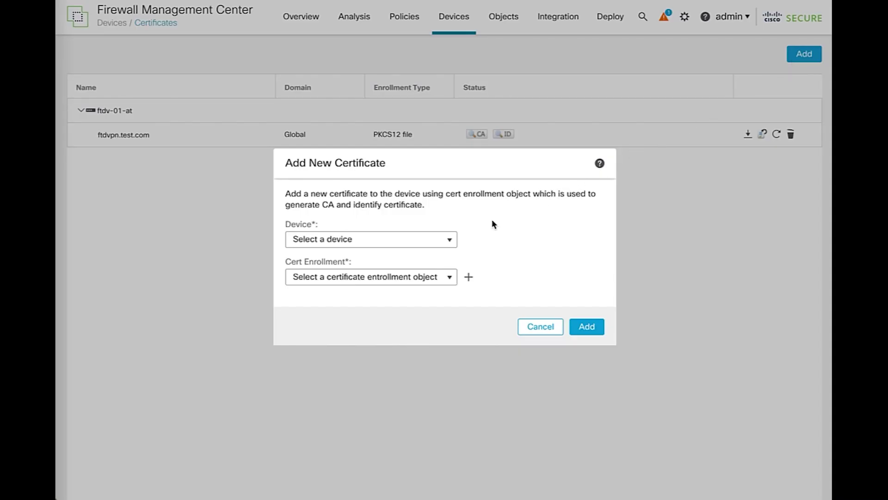
left_click(448, 239)
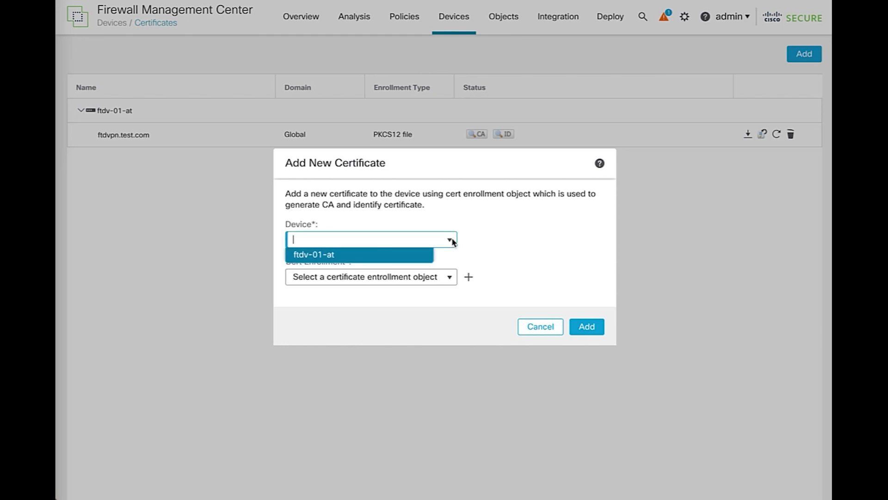
left_click(408, 257)
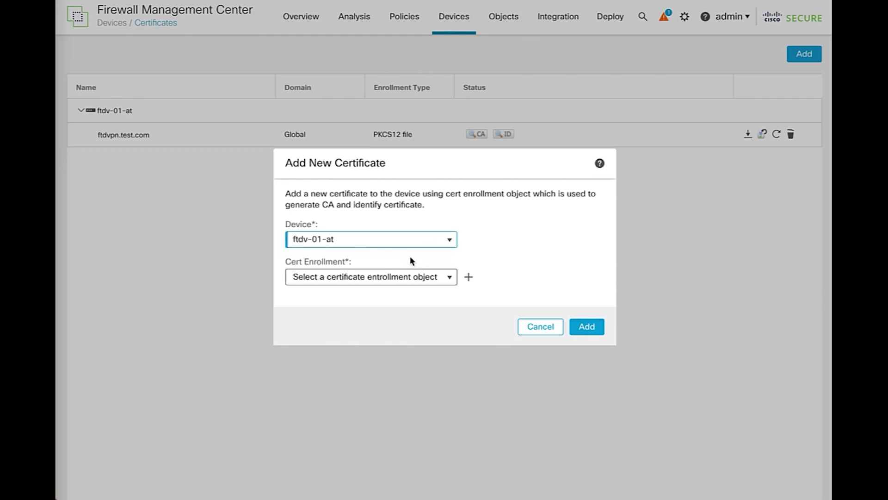
left_click(468, 278)
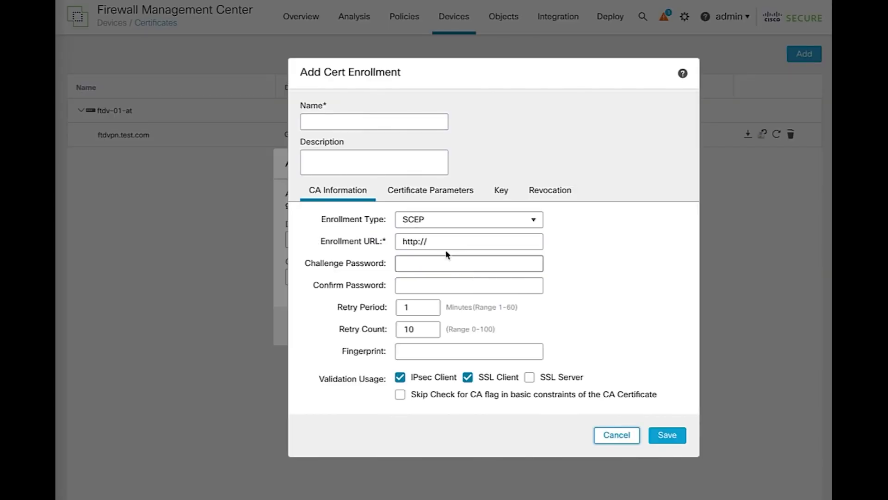
Name the enrollment ftdvpn.test.com-2023, type PKCS12 File using pfx_certificate_2.p12, and enter its passphrase
left_click(372, 121)
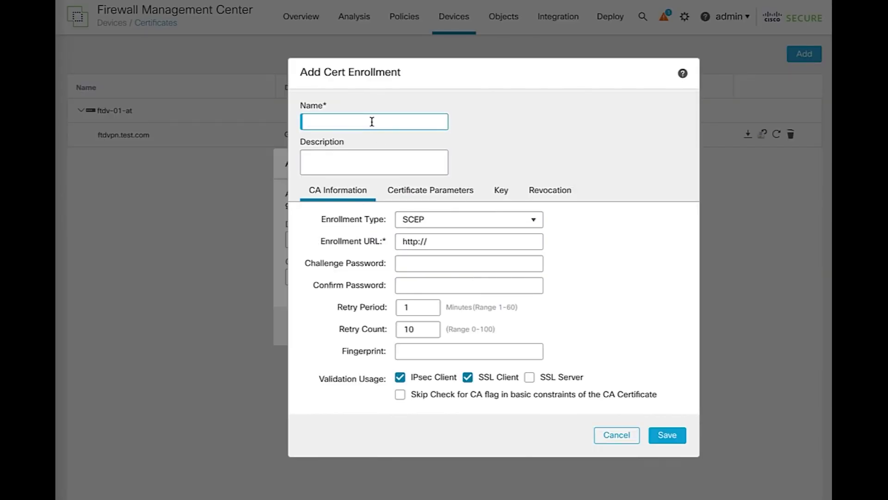
type("ftdvpn.test.com-2023")
left_click(408, 218)
left_click(407, 297)
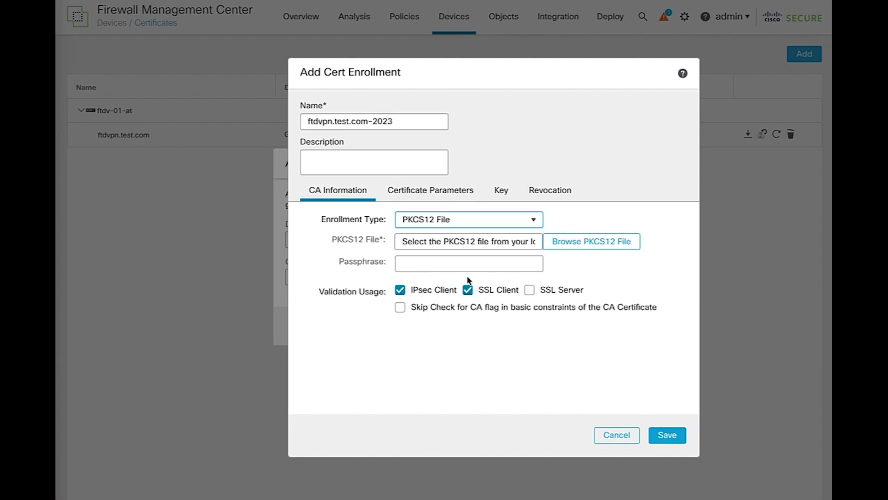
left_click(589, 240)
left_click(546, 135)
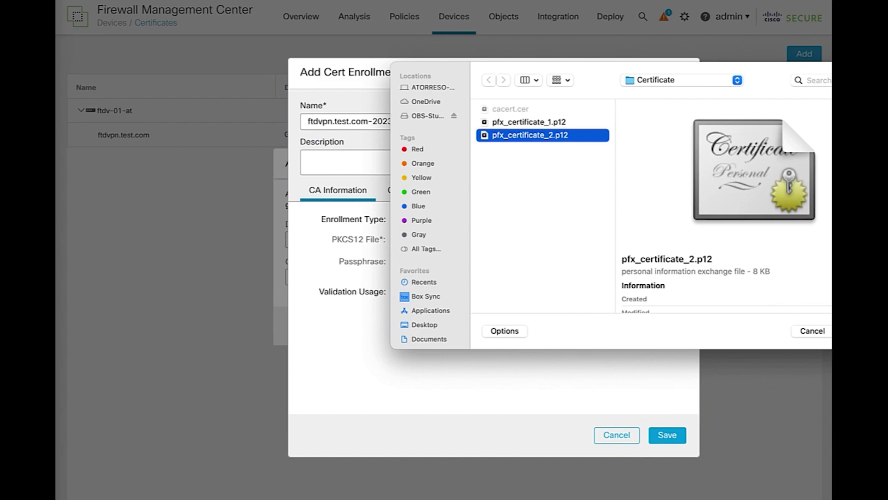
key("Return")
left_click(478, 265)
type("cisco123")
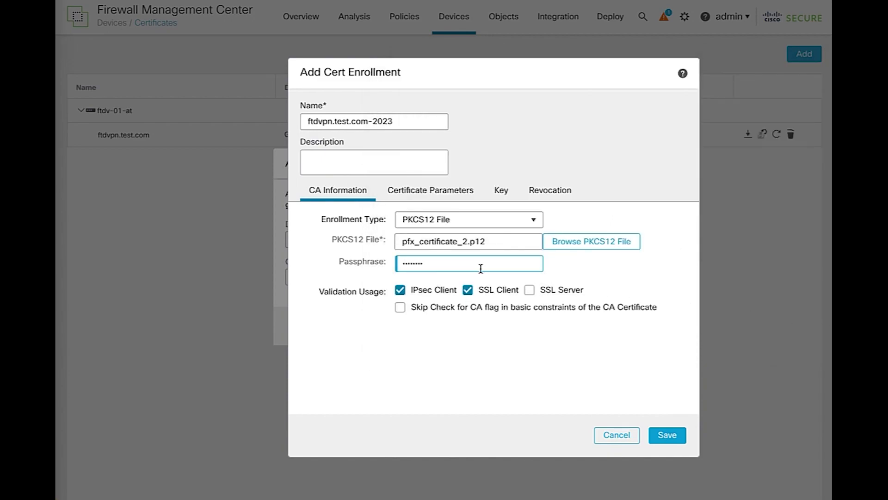
Review the enrollment's parameter, key and revocation settings, save it, and add the certificate
left_click(460, 197)
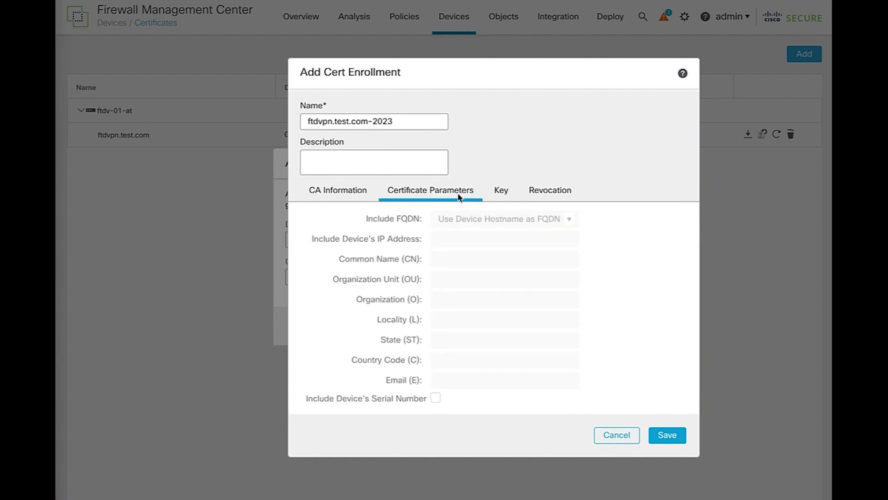
left_click(501, 195)
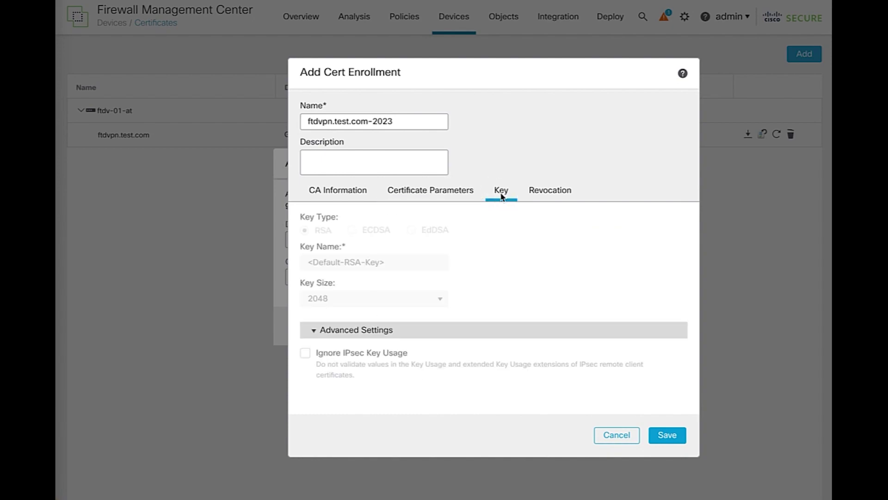
left_click(548, 194)
left_click(354, 194)
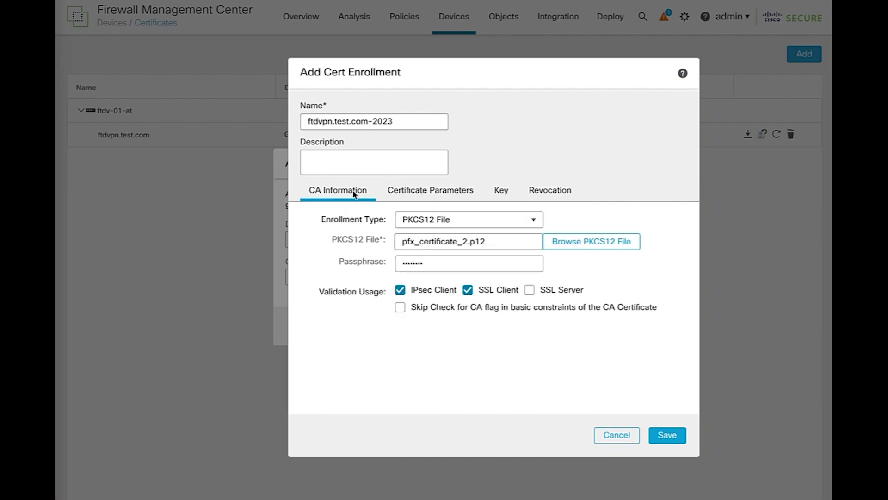
left_click(666, 435)
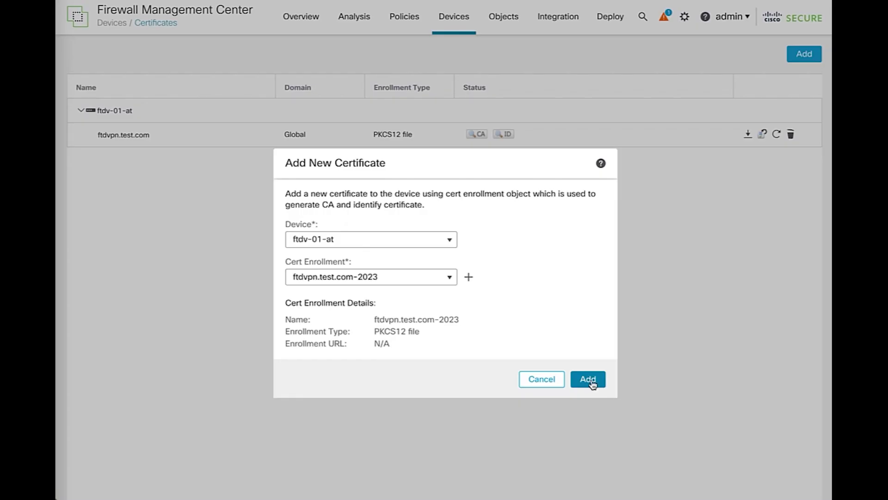
left_click(588, 378)
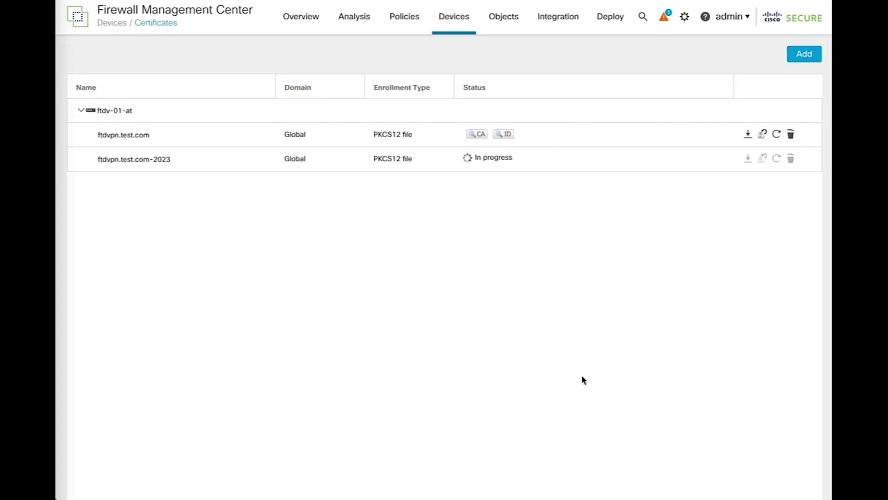